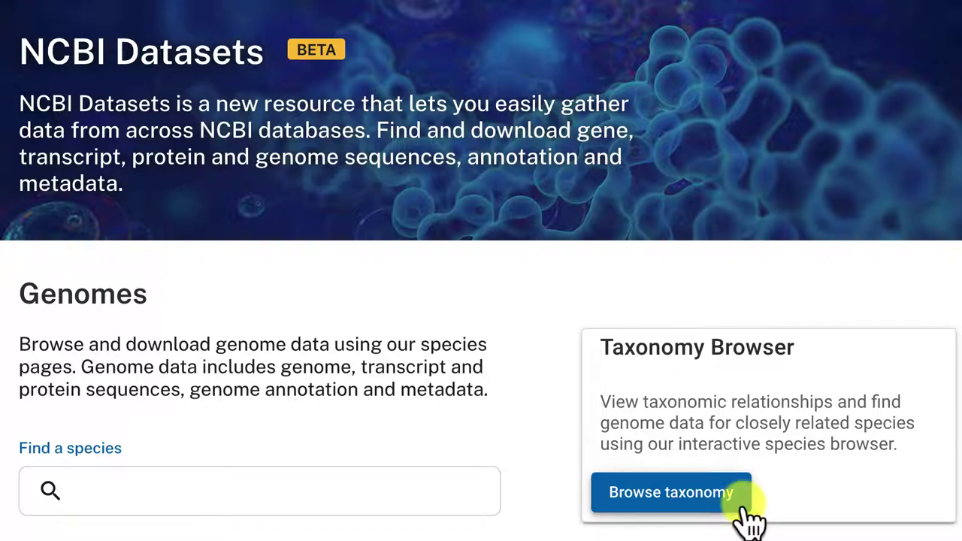
- Search the Taxonomy Browser for 'rat' and select Rattus norvegicus (Norway rat)
{"action": "left_click", "coordinate": [743, 508]}
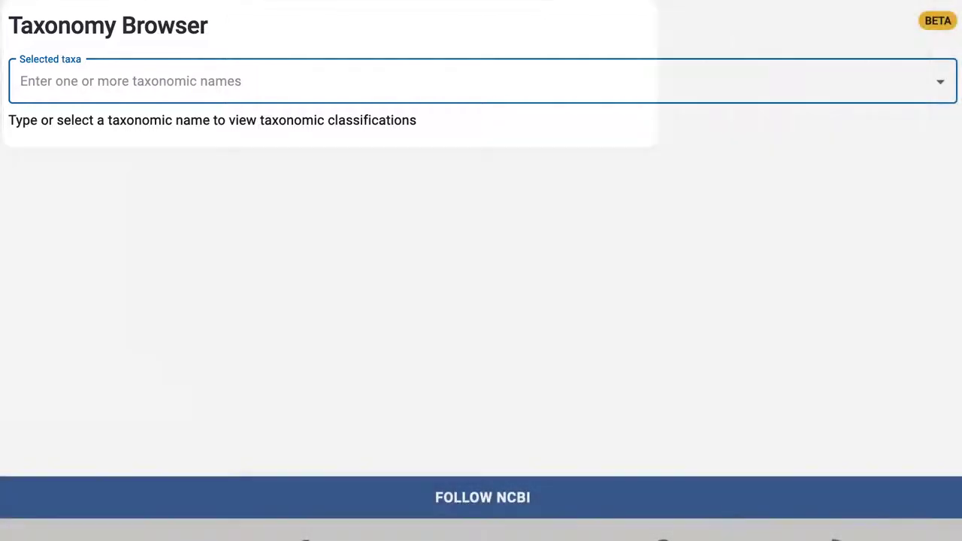
{"action": "type", "text": "rat"}
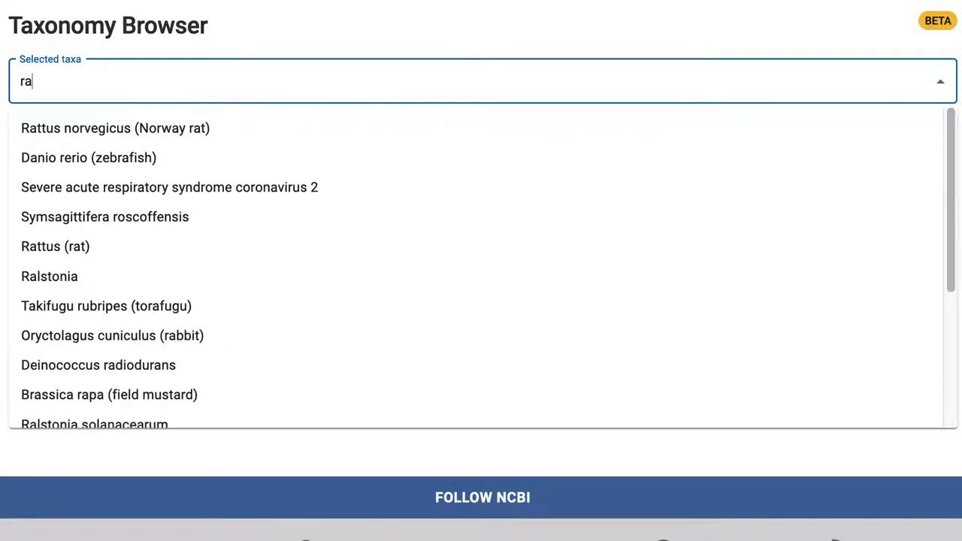
{"action": "left_click", "coordinate": [26, 132]}
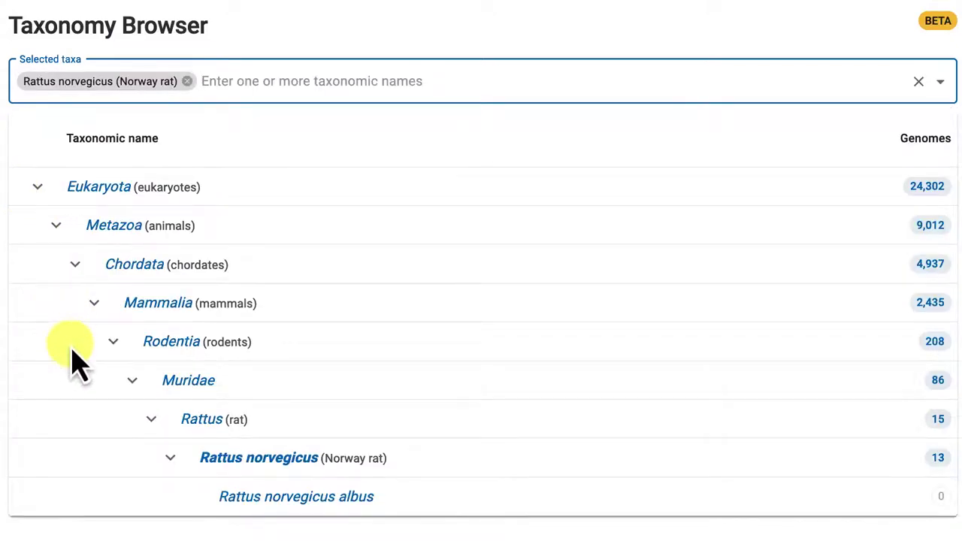
- Open the Rattus norvegicus species page and preview download package options for reference genome mRatBN7.2
{"action": "left_click", "coordinate": [204, 463]}
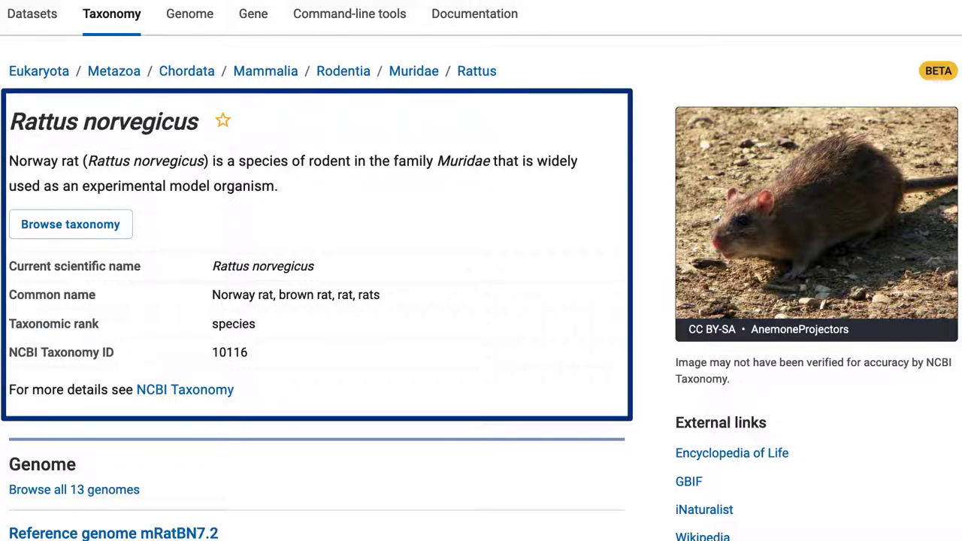
{"action": "scroll", "coordinate": [481, 271], "scroll_direction": "down", "scroll_amount": 5}
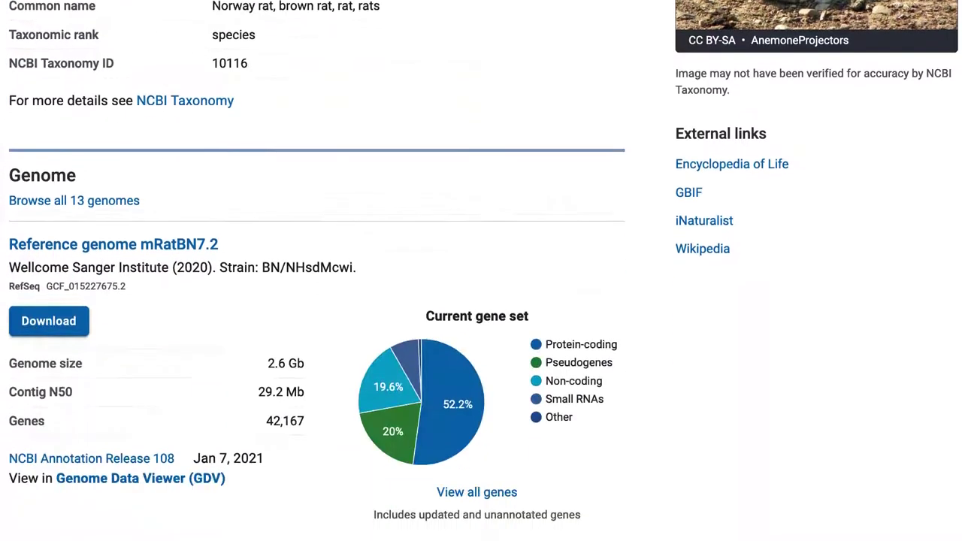
{"action": "scroll", "coordinate": [481, 271], "scroll_direction": "down", "scroll_amount": 2}
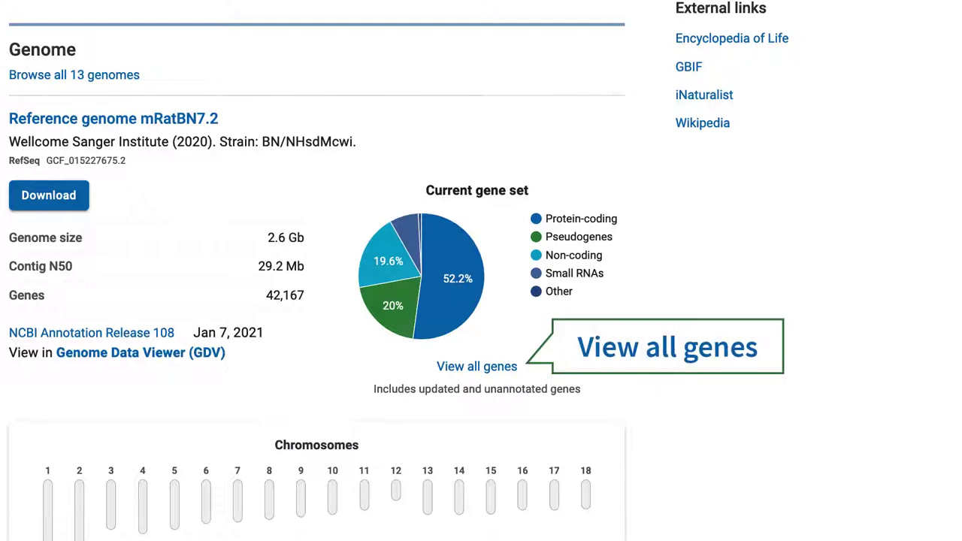
{"action": "scroll", "coordinate": [480, 270], "scroll_direction": "down", "scroll_amount": 2}
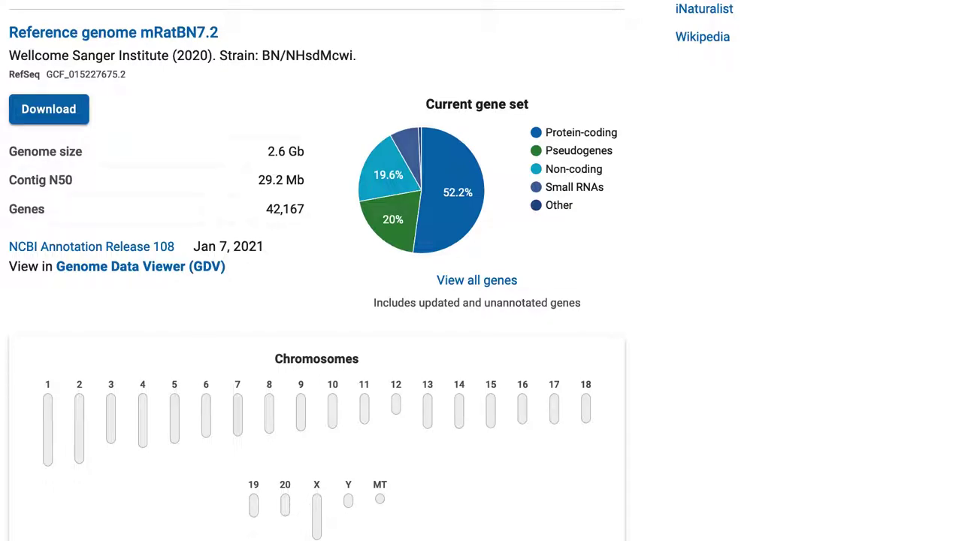
{"action": "left_click", "coordinate": [23, 119]}
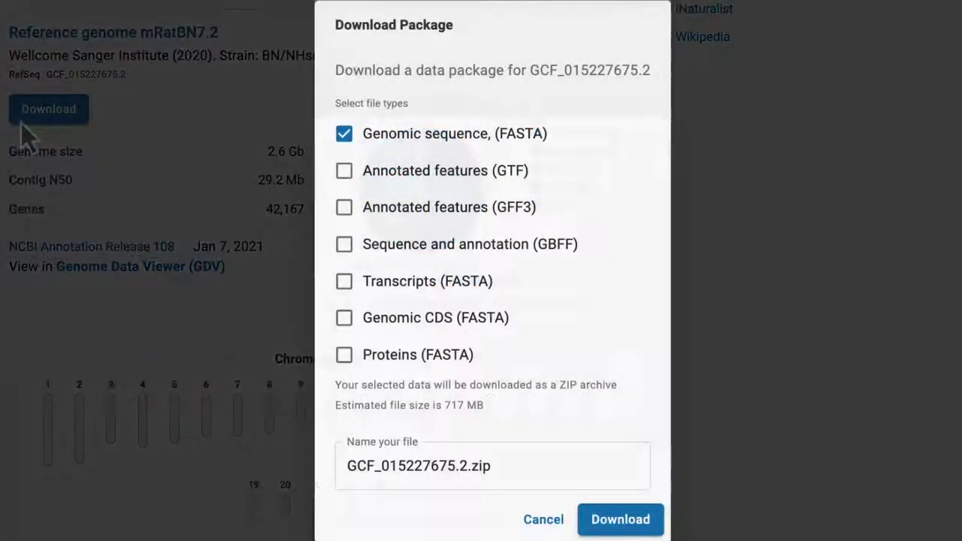
{"action": "key", "text": "Escape"}
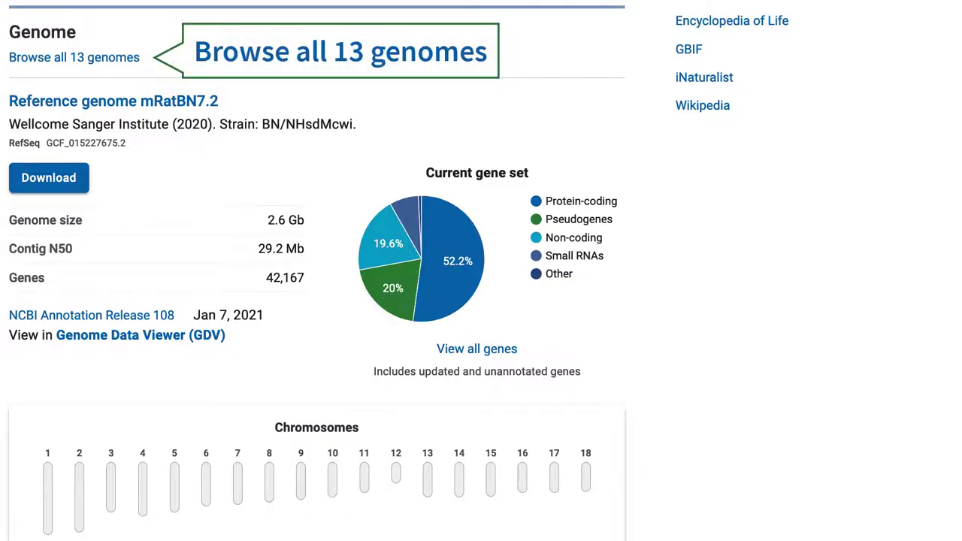
- List all 13 rat genomes, filter to chromosome-level or complete assemblies, and select mRatBN7.2
{"action": "left_click", "coordinate": [24, 60]}
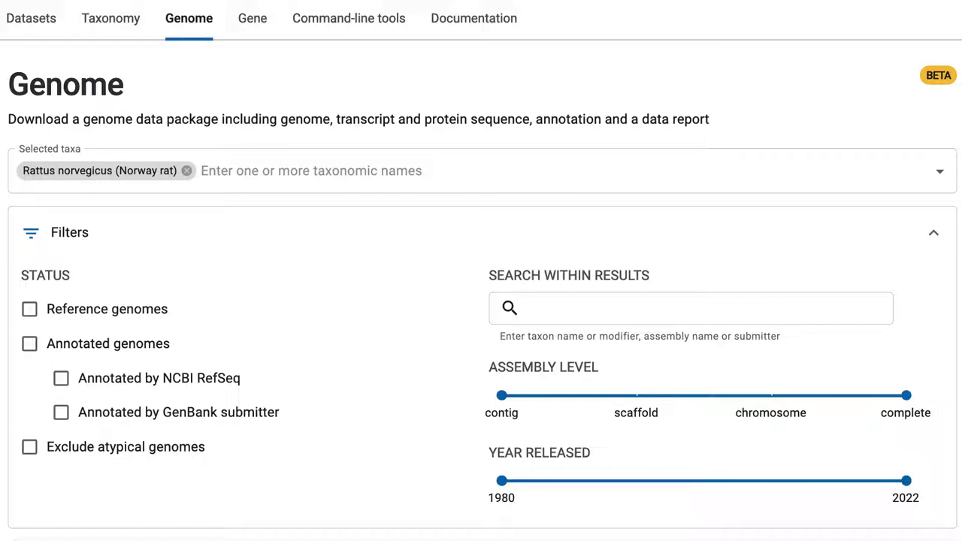
{"action": "scroll", "coordinate": [481, 270], "scroll_direction": "down", "scroll_amount": 2}
{"action": "scroll", "coordinate": [481, 271], "scroll_direction": "down", "scroll_amount": 2}
{"action": "left_click", "coordinate": [180, 380]}
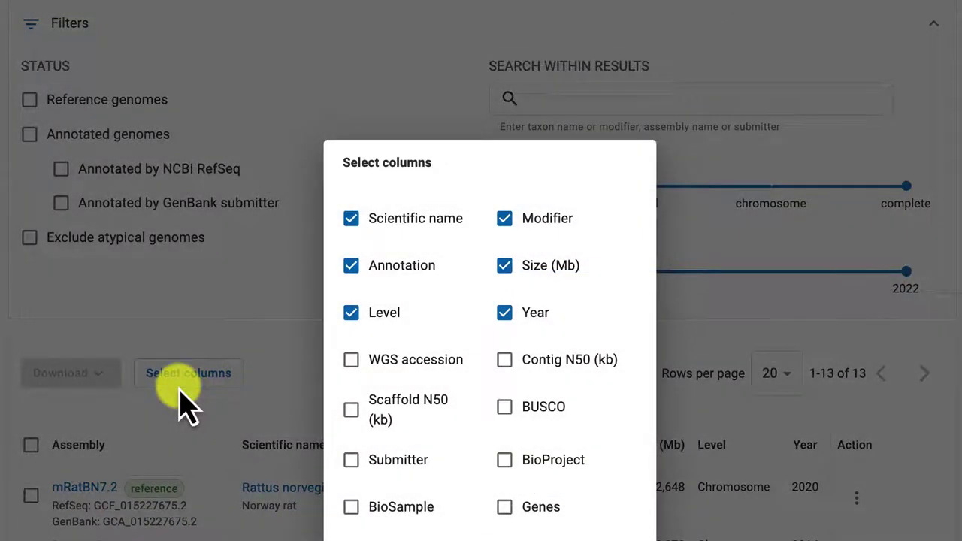
{"action": "left_click", "coordinate": [180, 387]}
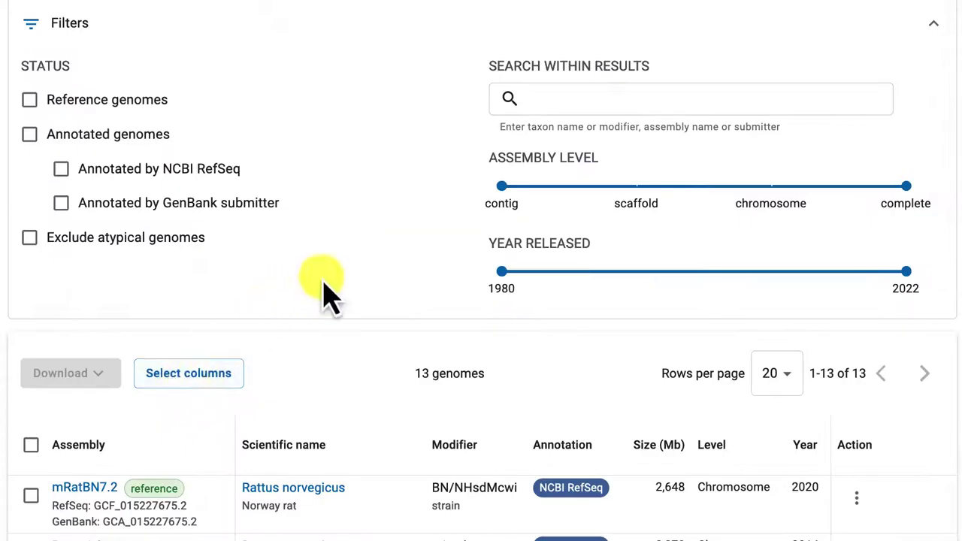
{"action": "left_click_drag", "start_coordinate": [501, 186], "coordinate": [767, 210]}
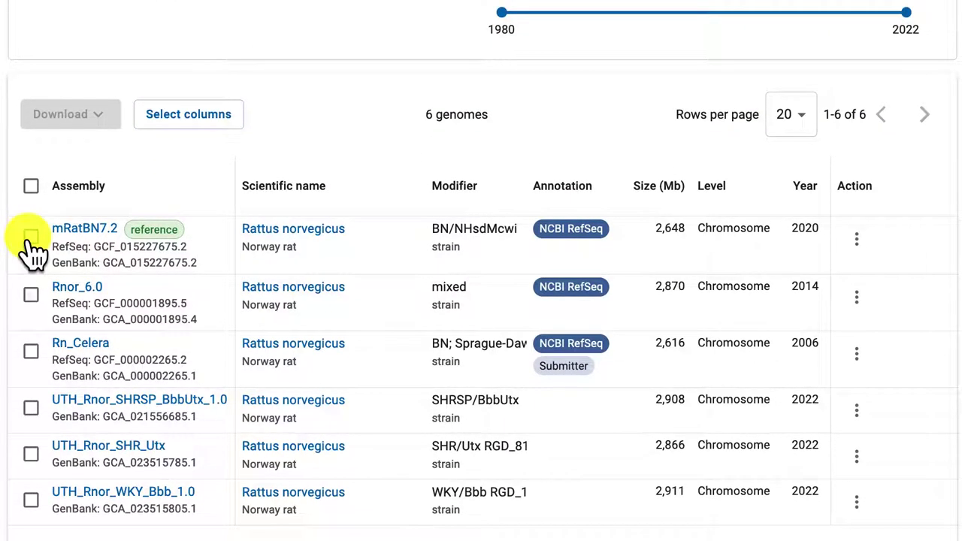
{"action": "left_click", "coordinate": [30, 237]}
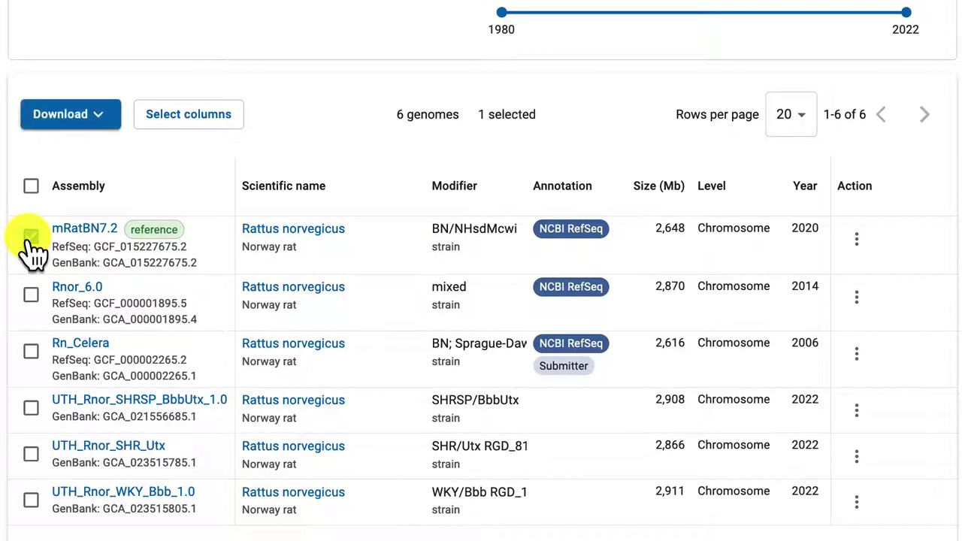
- Preview the Download Package options for mRatBN7.2, then open its details from the Action menu
{"action": "left_click", "coordinate": [105, 122]}
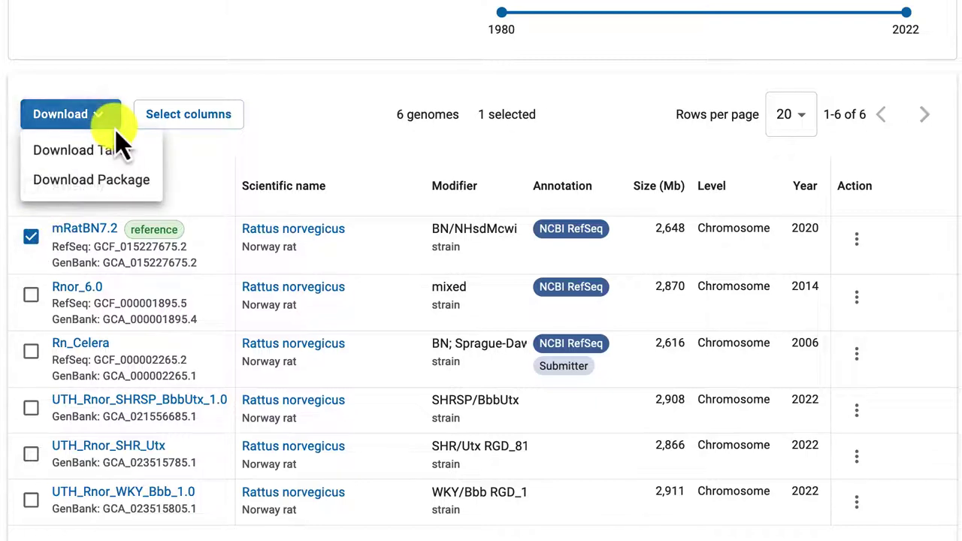
{"action": "left_click", "coordinate": [158, 185]}
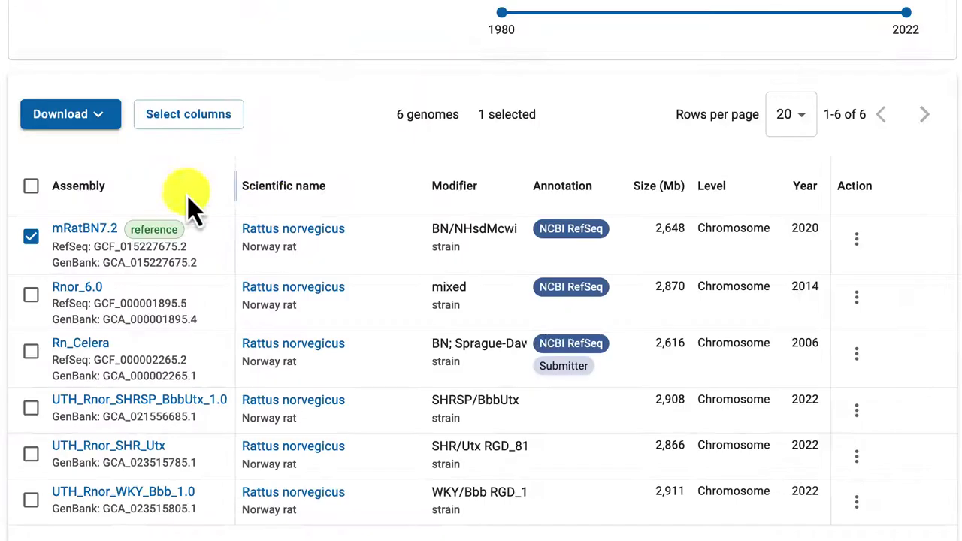
{"action": "left_click", "coordinate": [176, 197]}
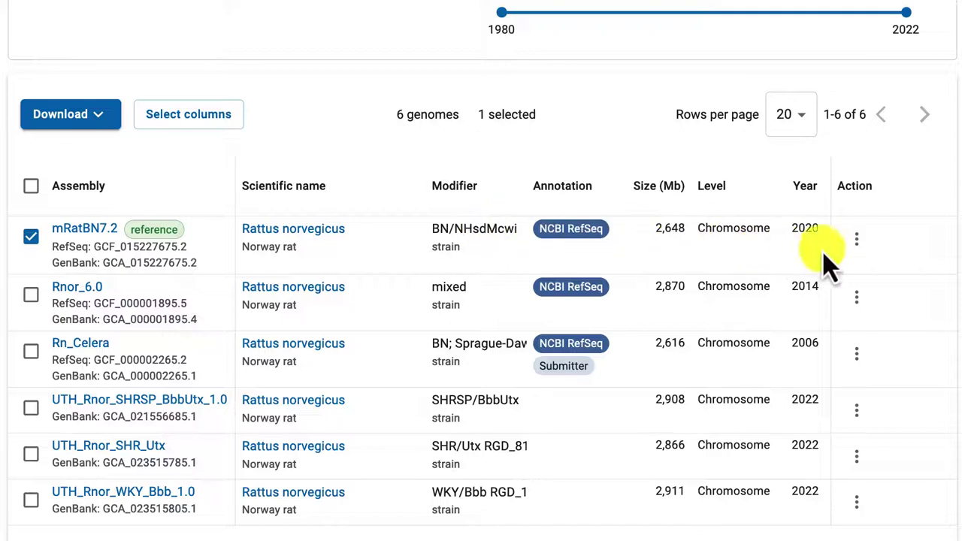
{"action": "left_click", "coordinate": [856, 239]}
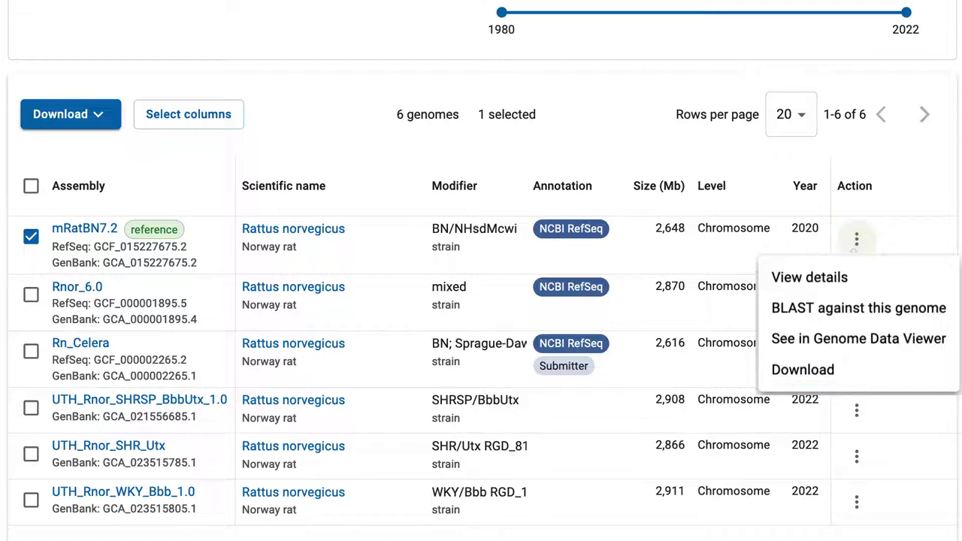
{"action": "left_click", "coordinate": [864, 278]}
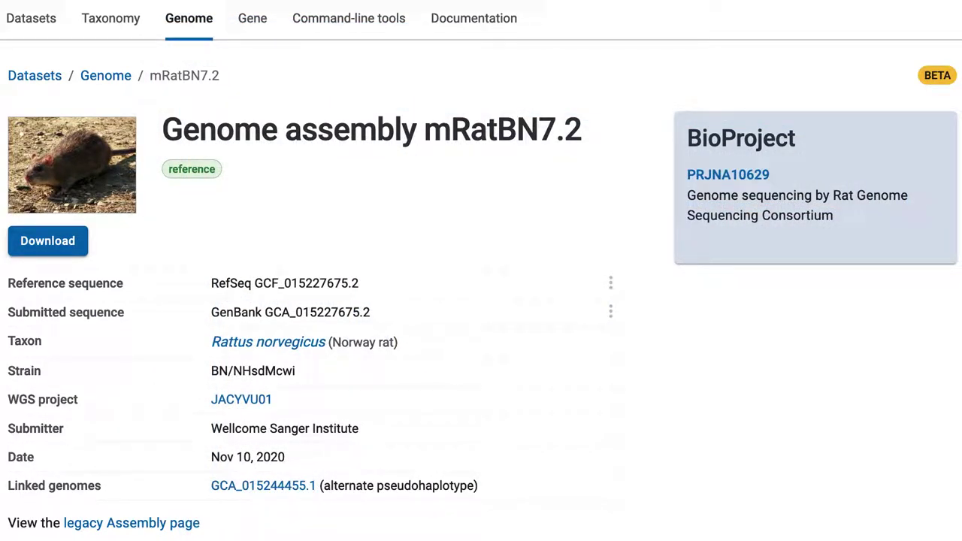
- Check the RefSeq and GenBank sequence options for mRatBN7.2, then open the full rat gene list
{"action": "left_click", "coordinate": [622, 299]}
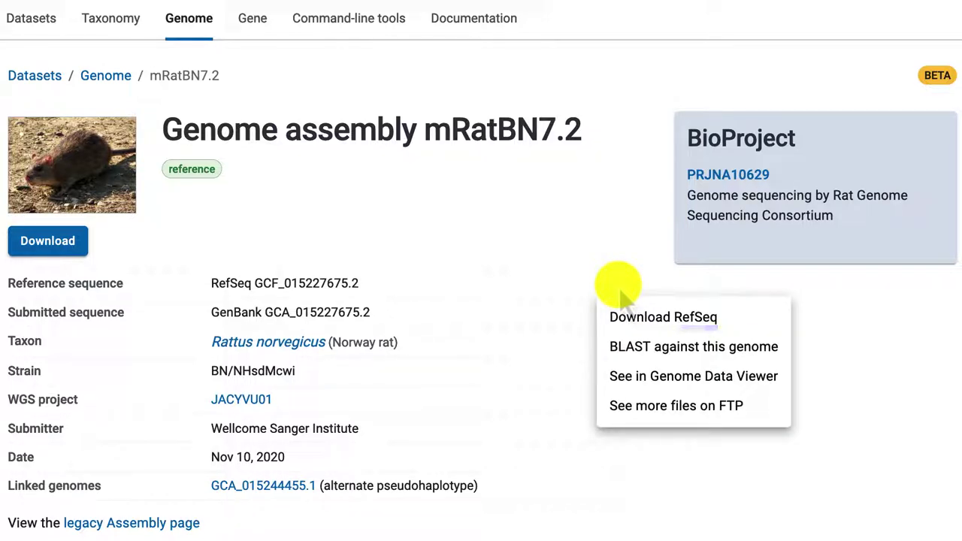
{"action": "left_click", "coordinate": [612, 284]}
{"action": "left_click", "coordinate": [612, 311]}
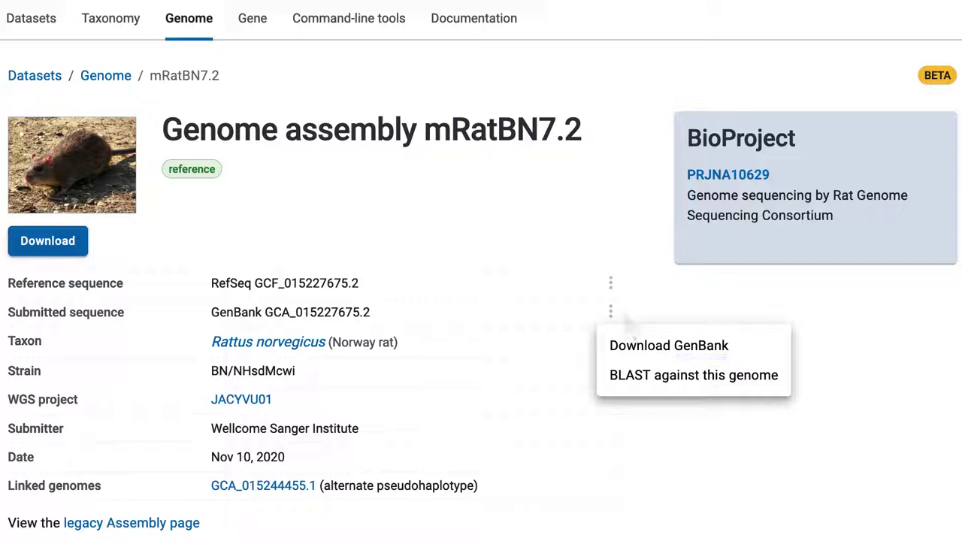
{"action": "key", "text": "Escape"}
{"action": "scroll", "coordinate": [481, 270], "scroll_direction": "down", "scroll_amount": 12}
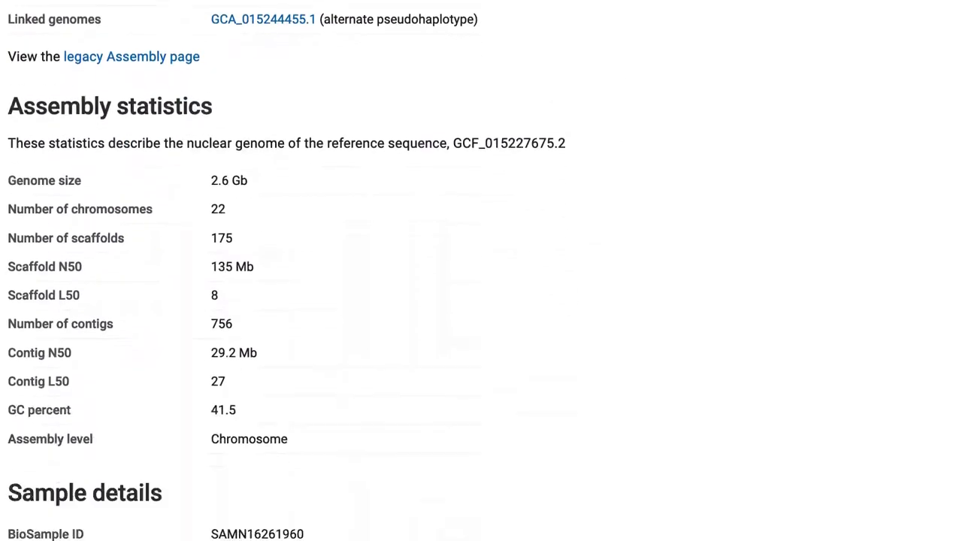
{"action": "scroll", "coordinate": [481, 270], "scroll_direction": "down", "scroll_amount": 3}
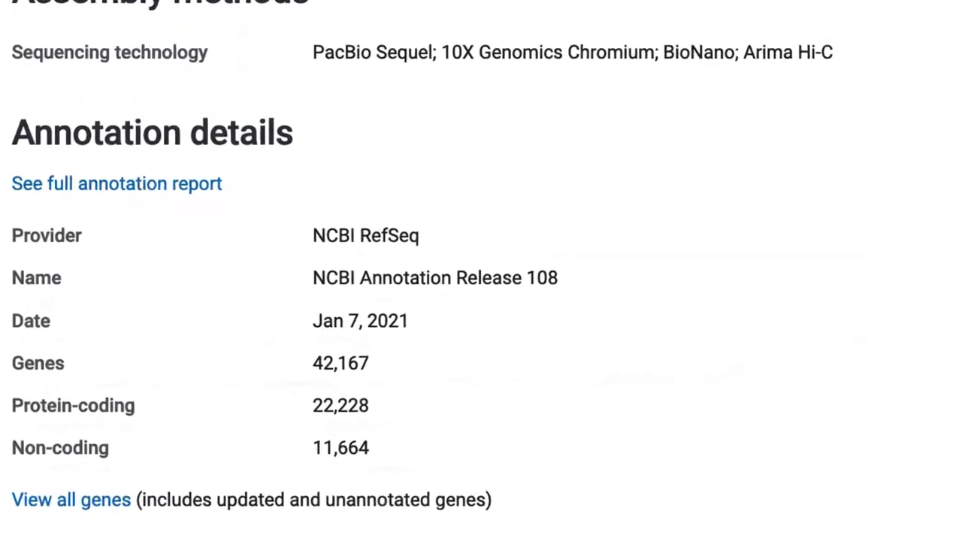
{"action": "left_click", "coordinate": [129, 496]}
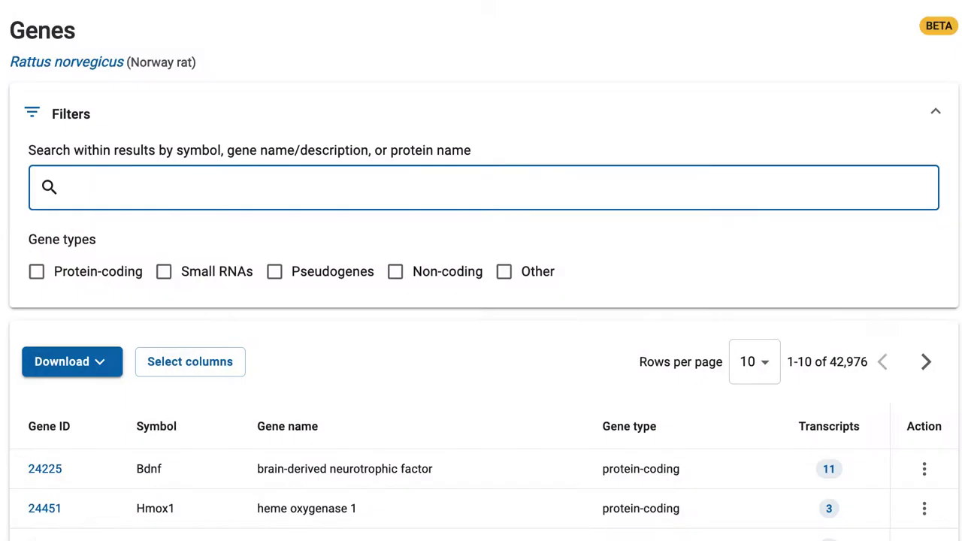
- Filter the rat genes to 'cd40' and view the orthologs of Cd40
{"action": "type", "text": "cd40"}
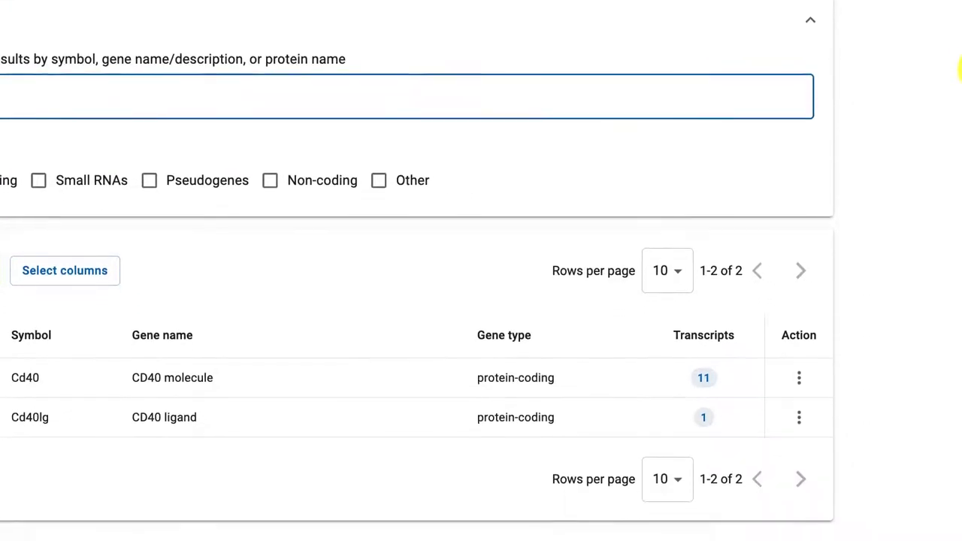
{"action": "left_click", "coordinate": [807, 407]}
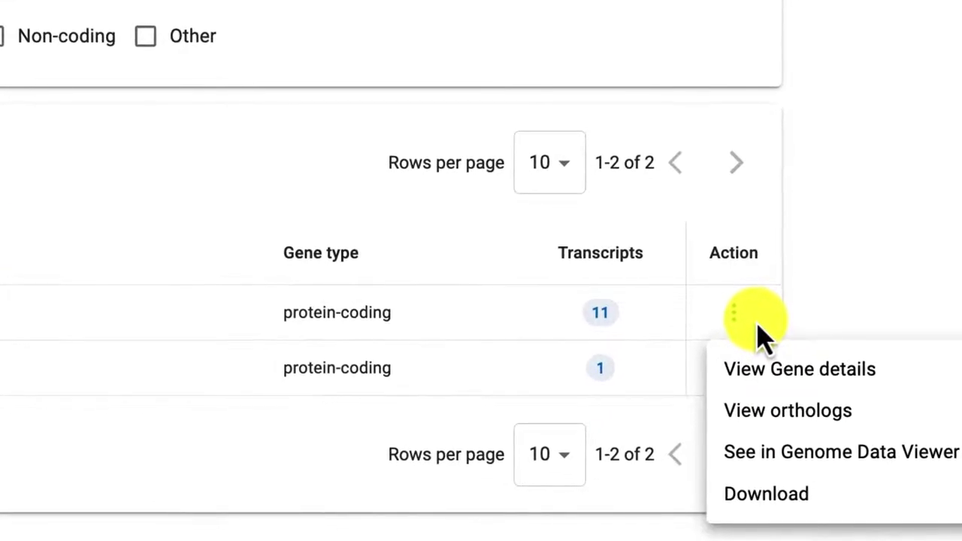
{"action": "left_click", "coordinate": [899, 430]}
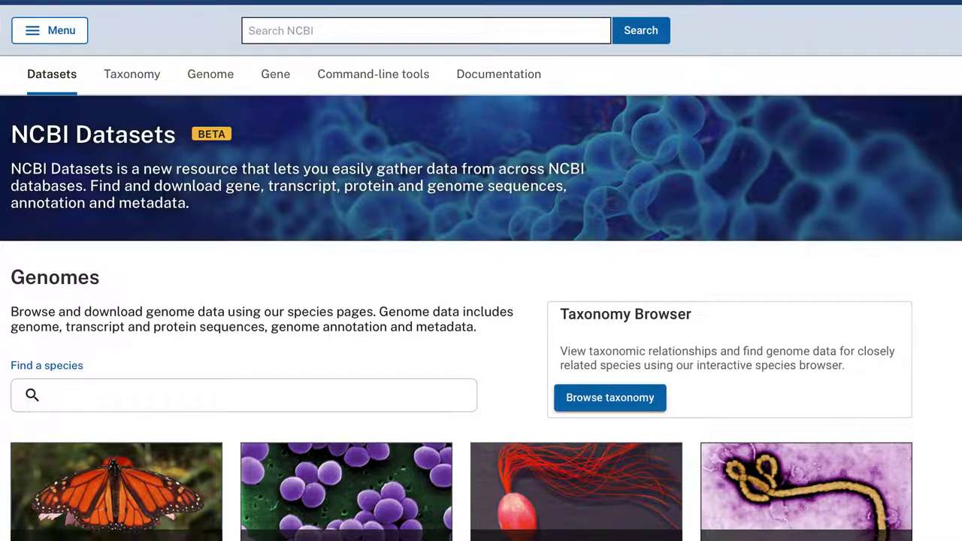
{"action": "left_click", "coordinate": [32, 36]}
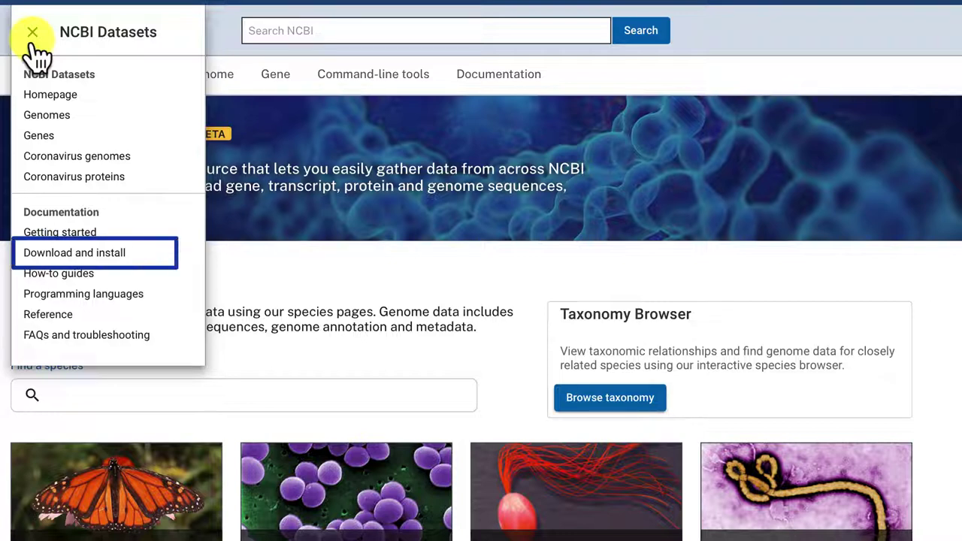
- Close the site navigation panel
{"action": "left_click", "coordinate": [33, 38]}
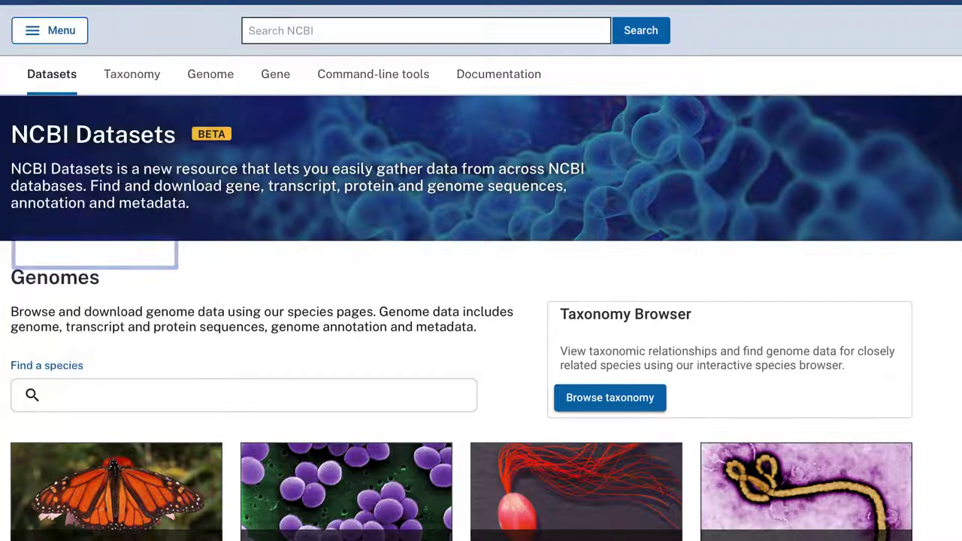